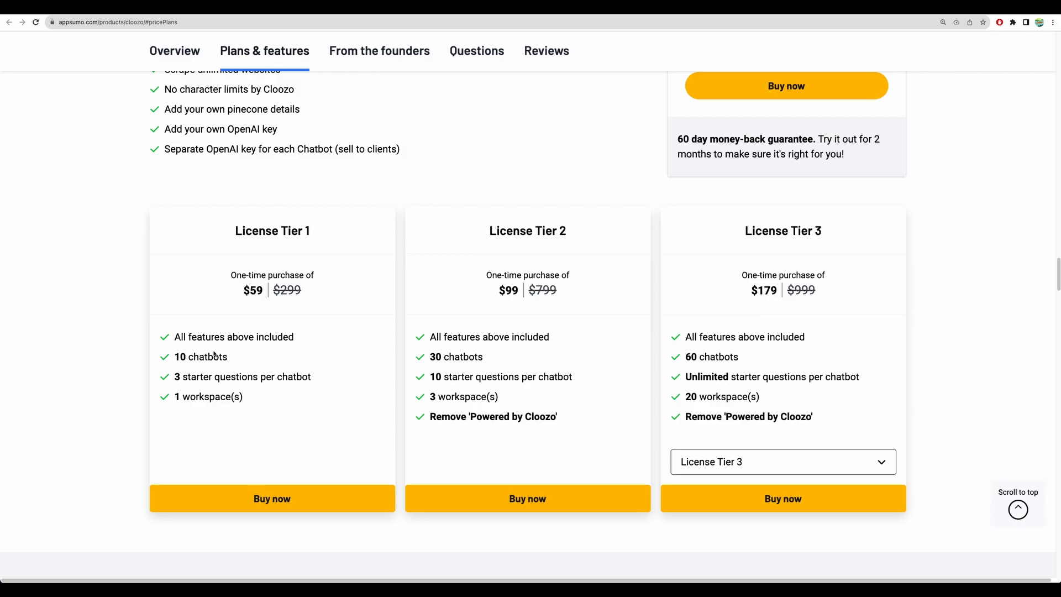
- Compare the chatbot allowances and branding options of the Cloozo license tiers, switching the third plan to License Tier 4
drag(173, 359, 300, 363)
click(497, 358)
drag(427, 418, 564, 416)
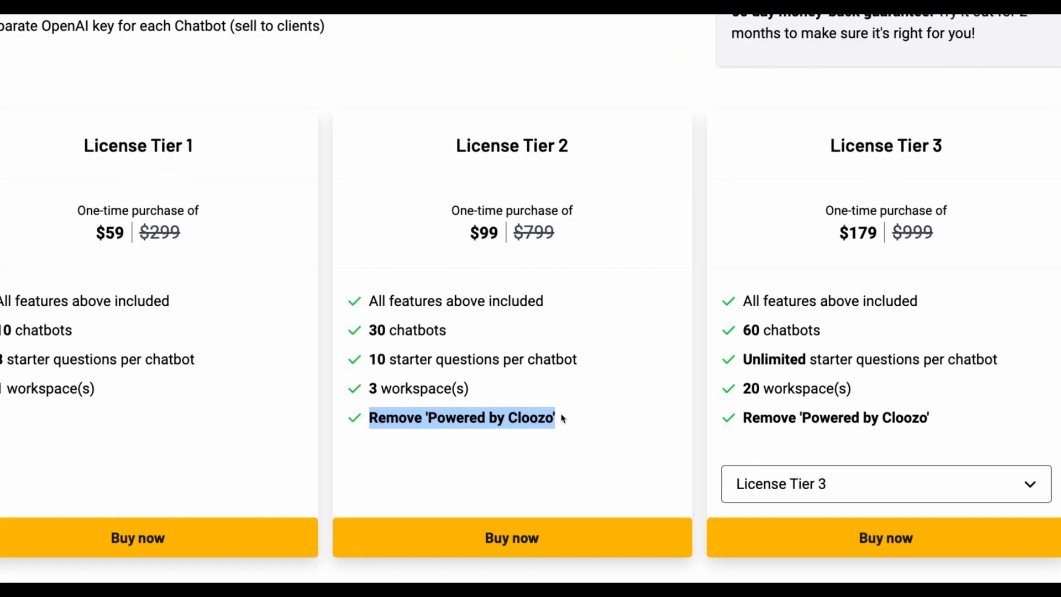
scroll(564, 416, up, 1)
click(735, 463)
click(735, 530)
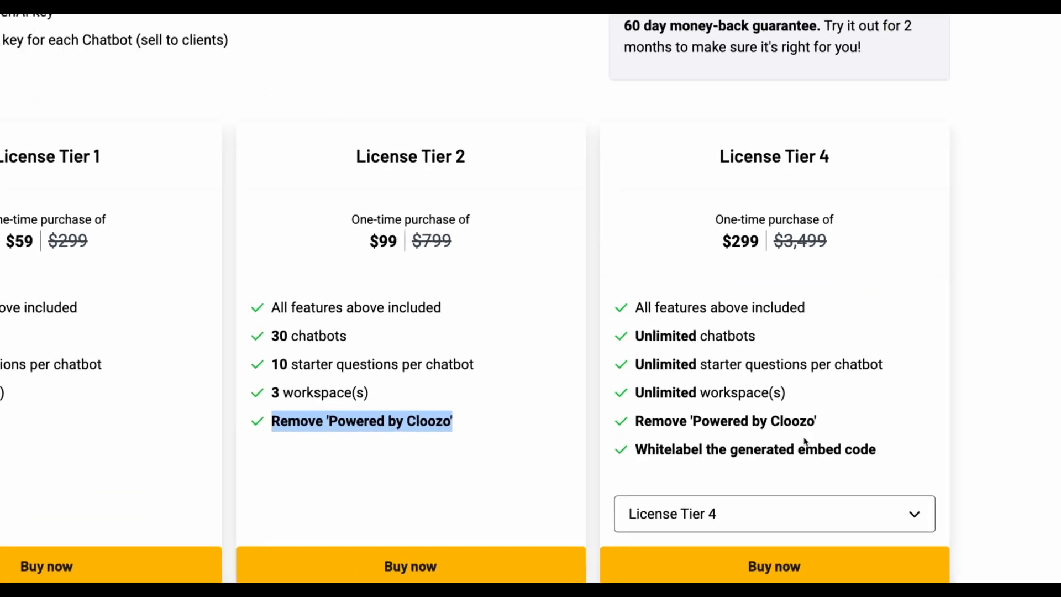
drag(632, 303, 818, 425)
click(395, 345)
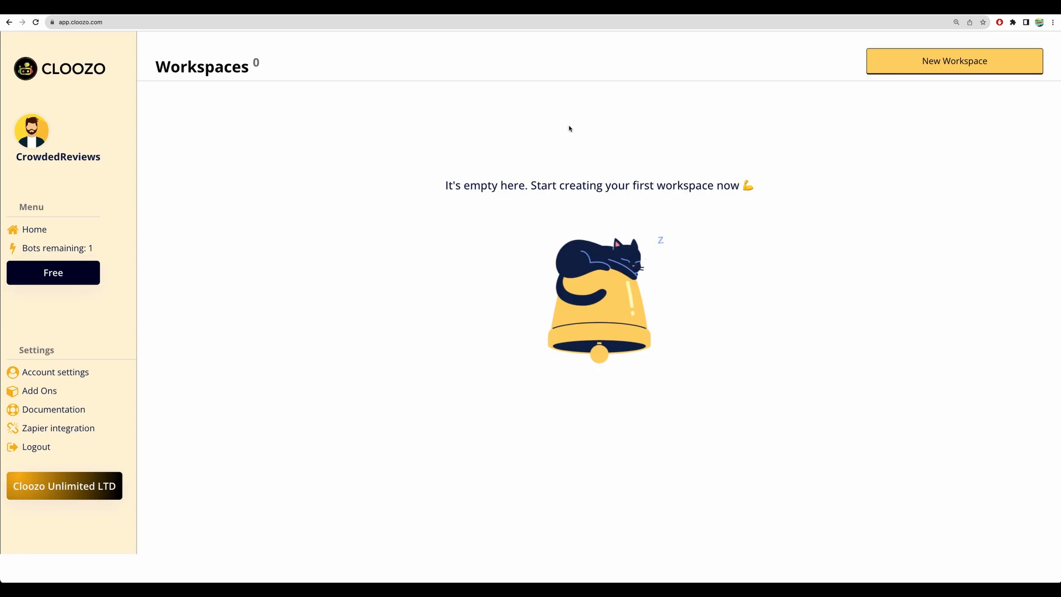
- Create a new Cloozo workspace named CrowdedReviews
click(923, 62)
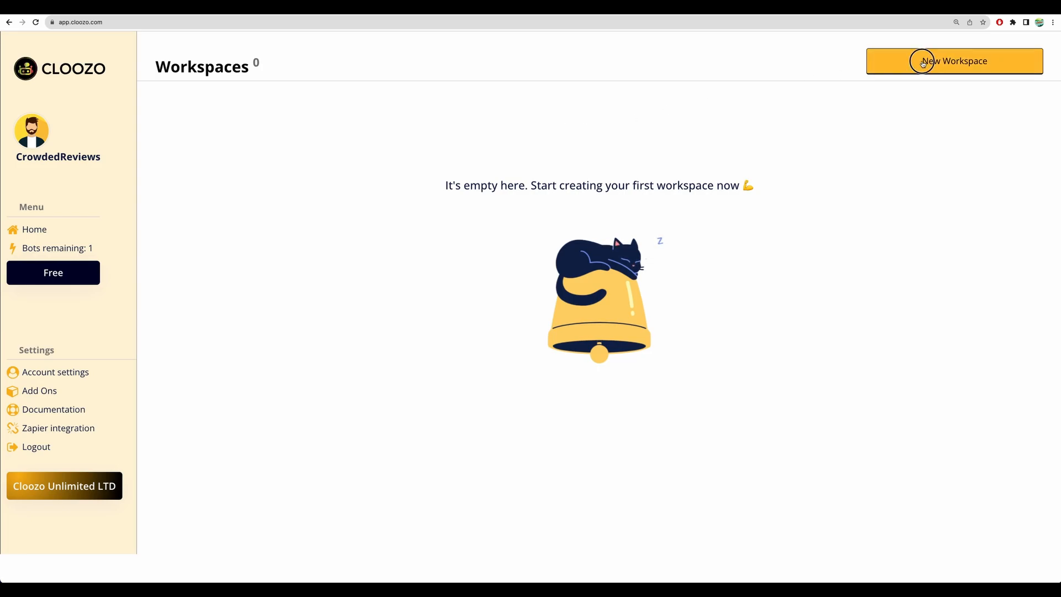
click(540, 189)
text(CrowdedReviews)
click(522, 239)
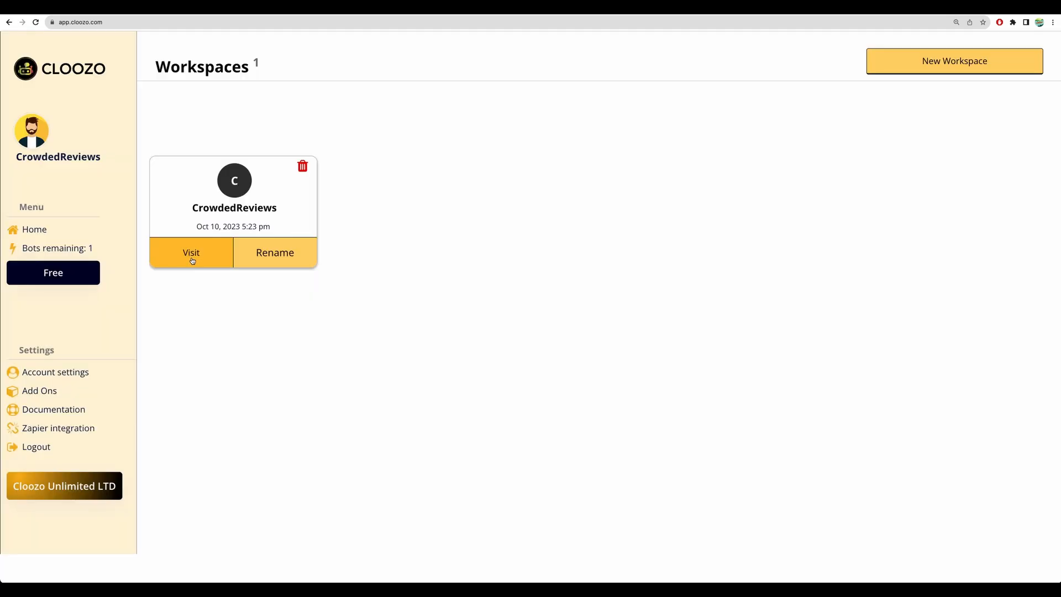
- In the CrowdedReviews workspace, create a chatbot named NameKetchup of type "Chatbot with your knowledge base"
click(191, 256)
click(923, 72)
text(NameKetchup)
click(434, 227)
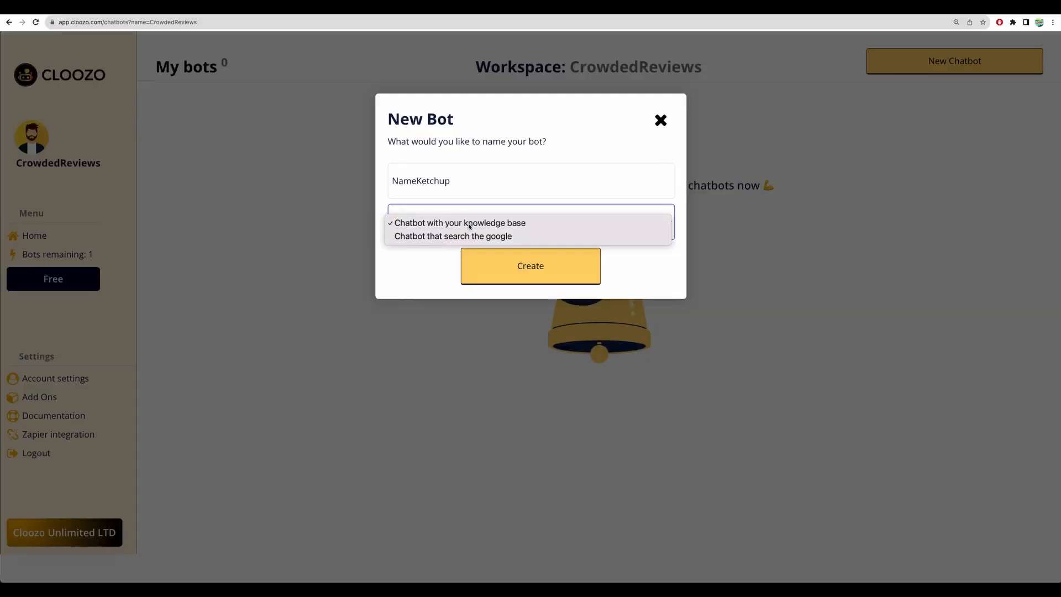
click(482, 220)
click(578, 313)
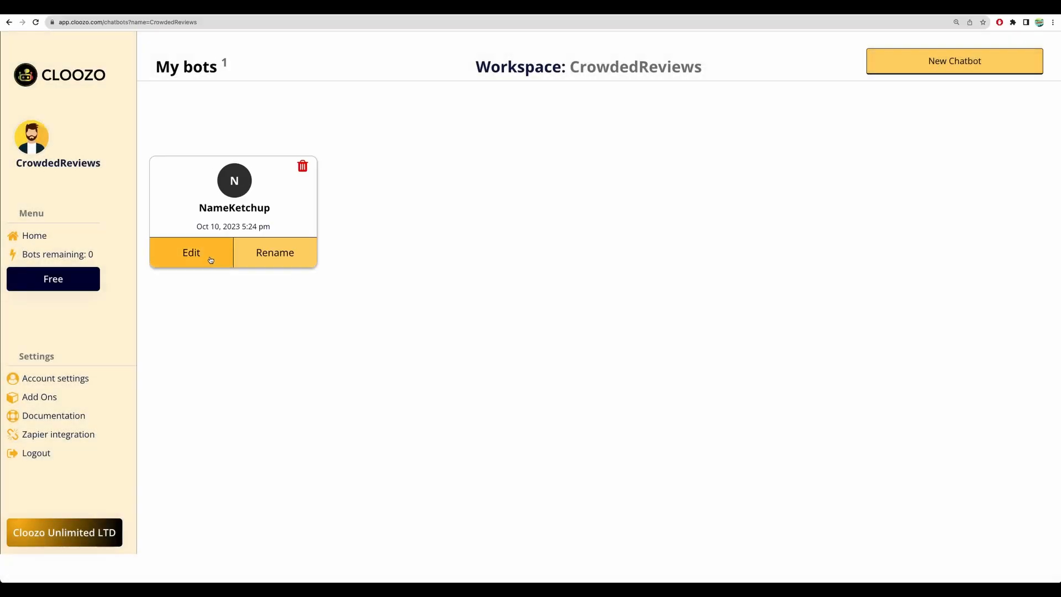
- Open the NameKetchup bot's settings and generate a secret key named Cloozo on the OpenAI platform's API keys page
click(211, 260)
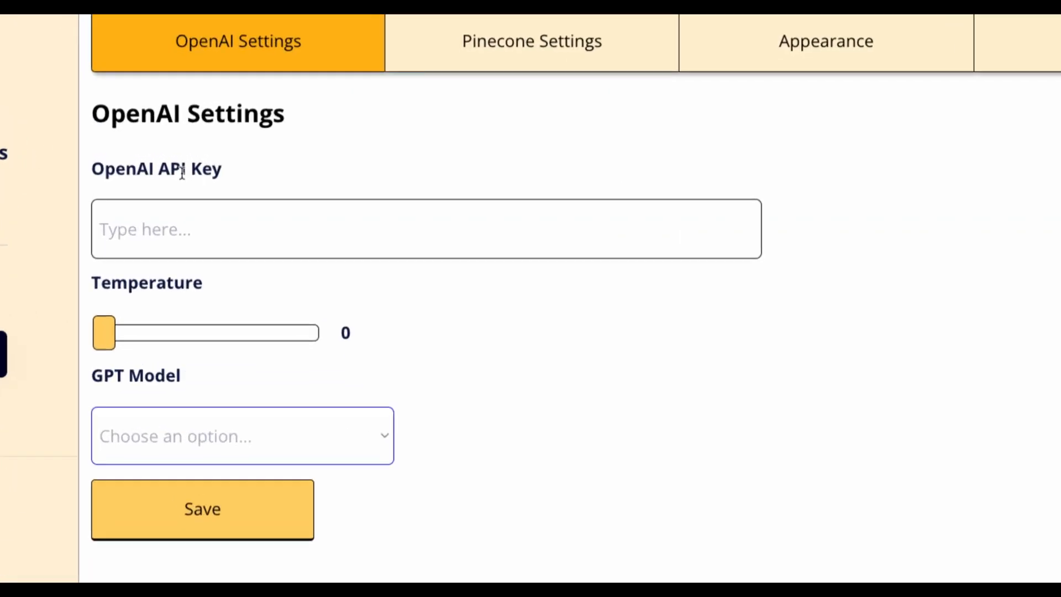
drag(108, 168, 222, 169)
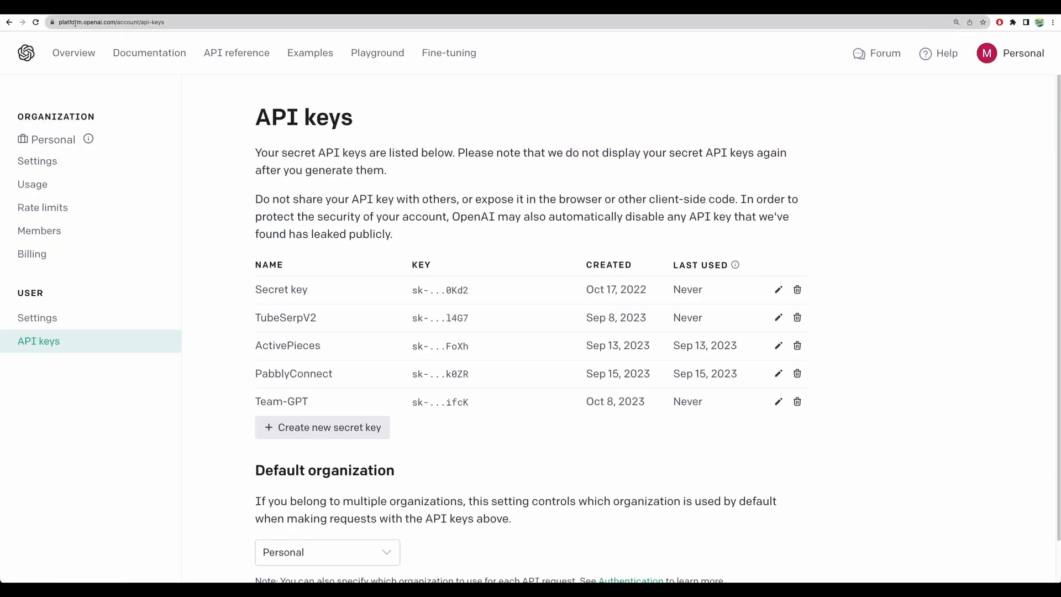
drag(59, 22, 160, 24)
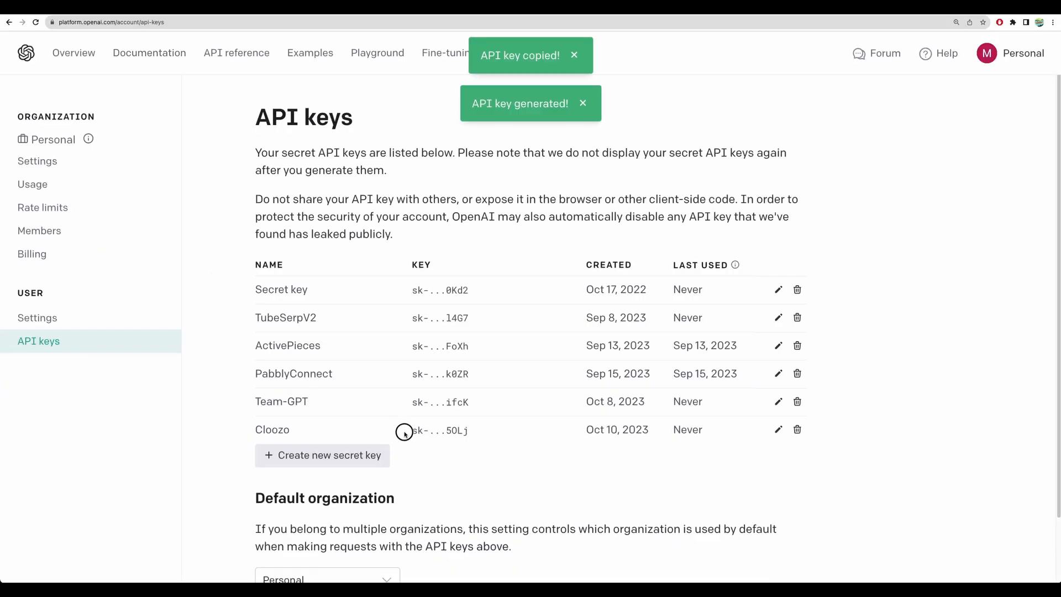
drag(410, 431, 466, 433)
click(493, 429)
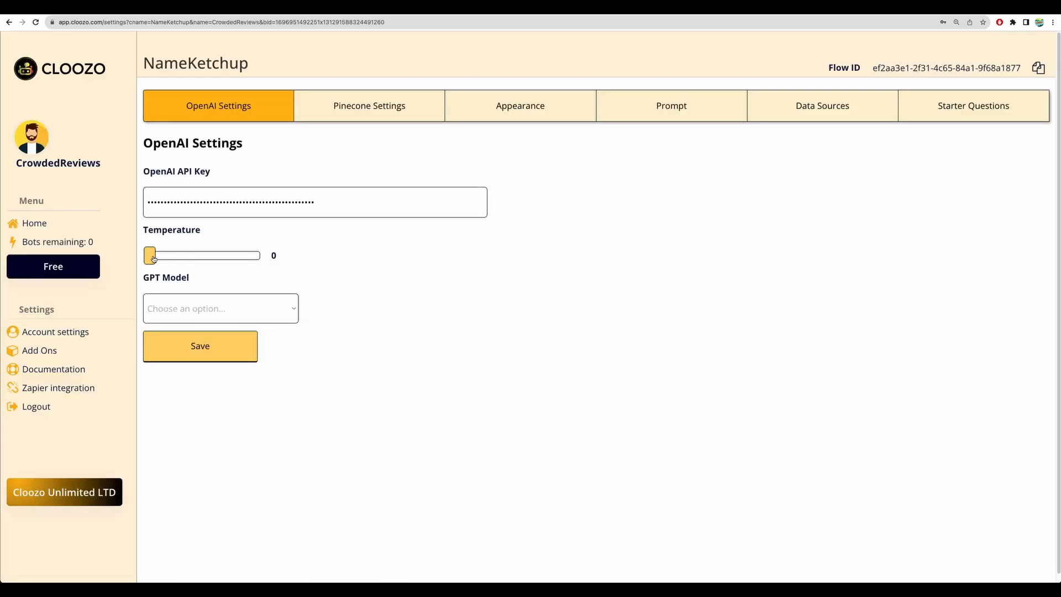
- Set the bot's temperature to 0.5, choose the gpt-3.5-turbo model and save the OpenAI settings
drag(152, 258, 180, 254)
click(289, 307)
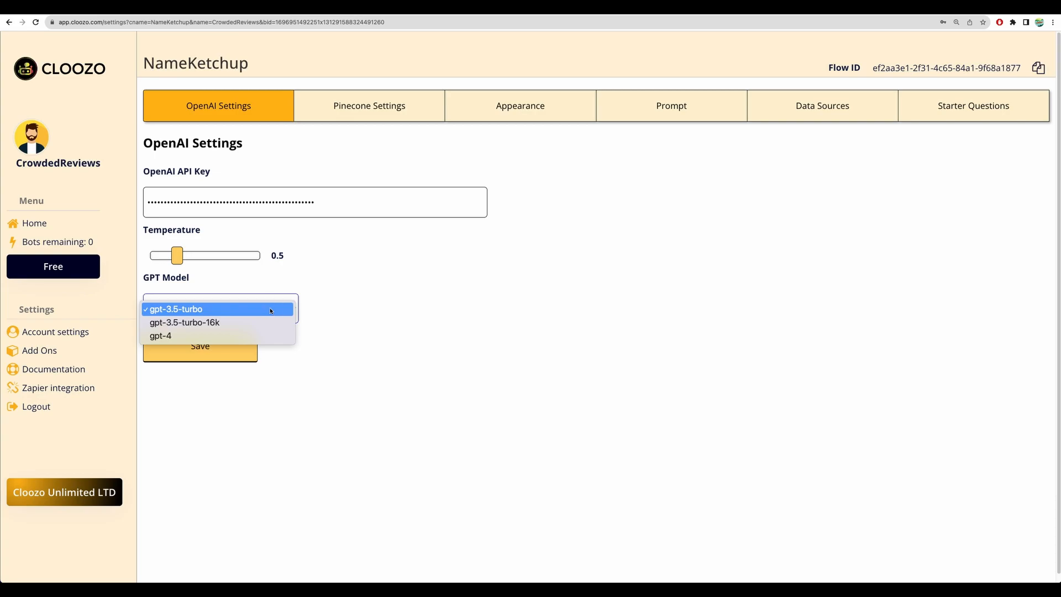
click(271, 309)
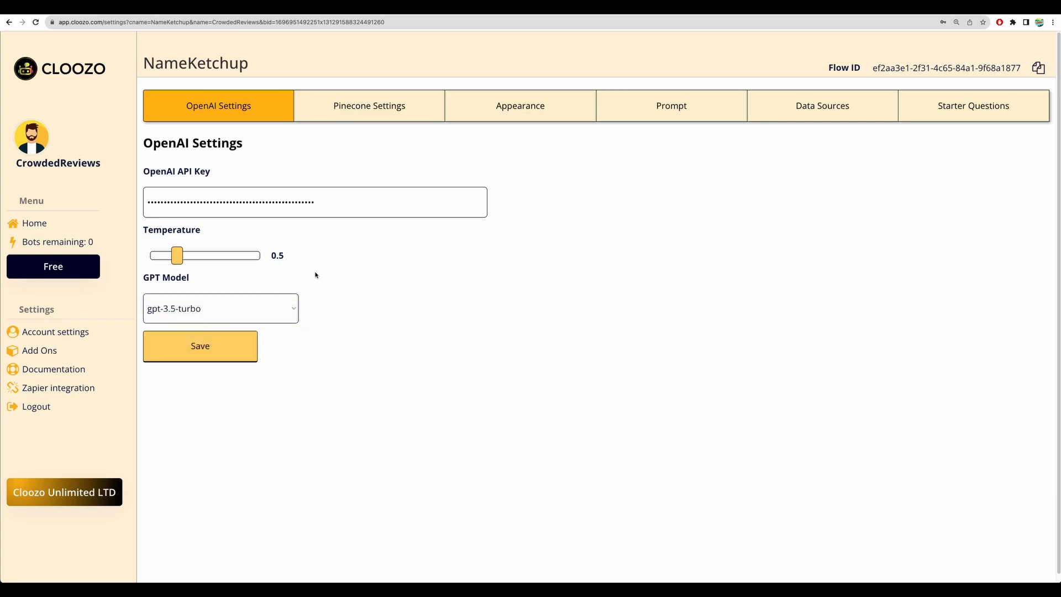
click(190, 349)
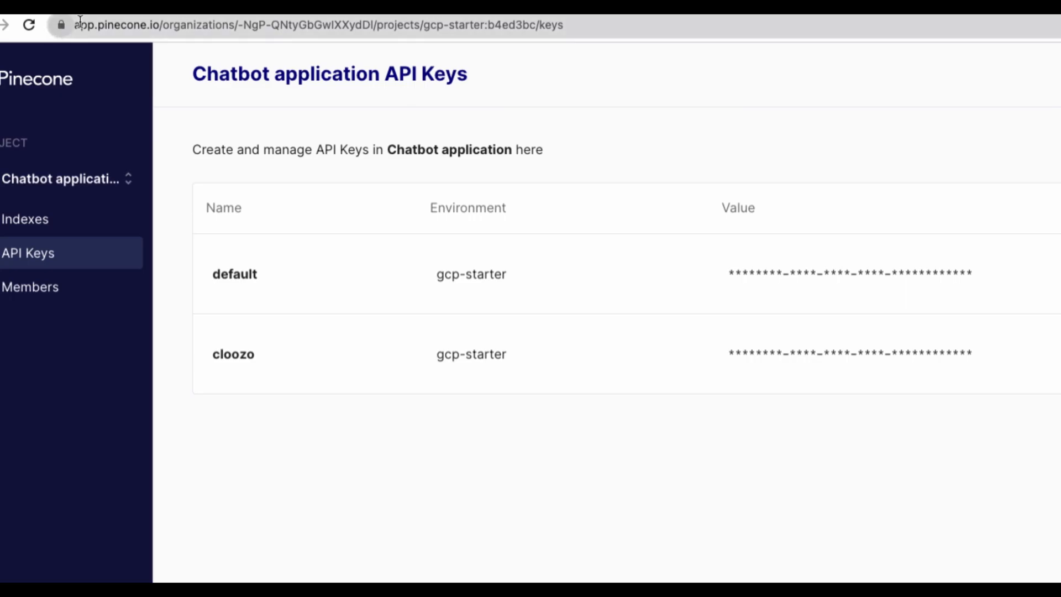
- In Pinecone, review the Chatbot application's API keys and copy the host URL of cloozo-index
drag(97, 25, 161, 25)
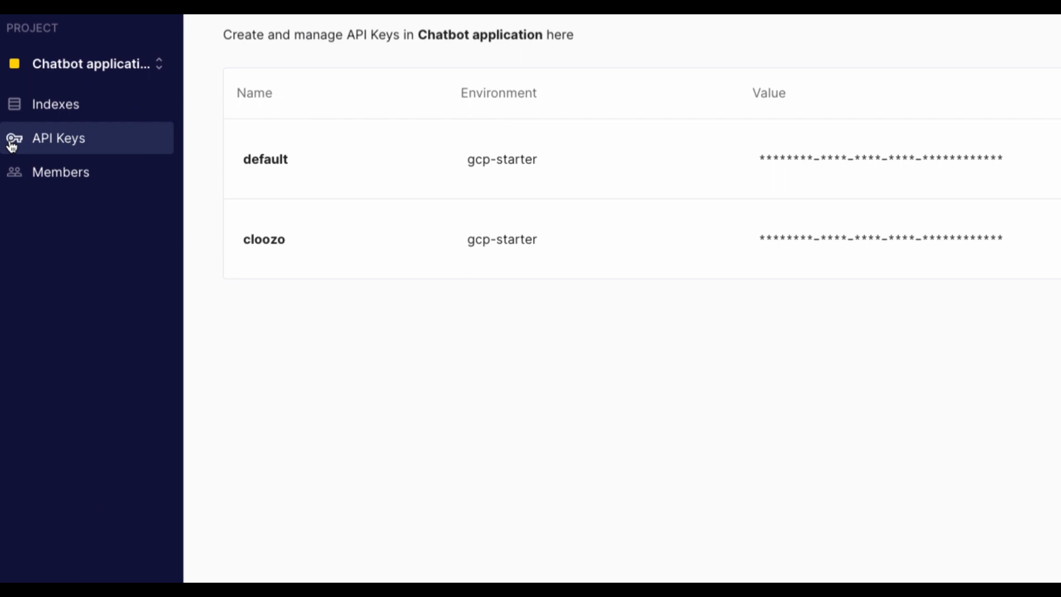
drag(133, 191, 238, 190)
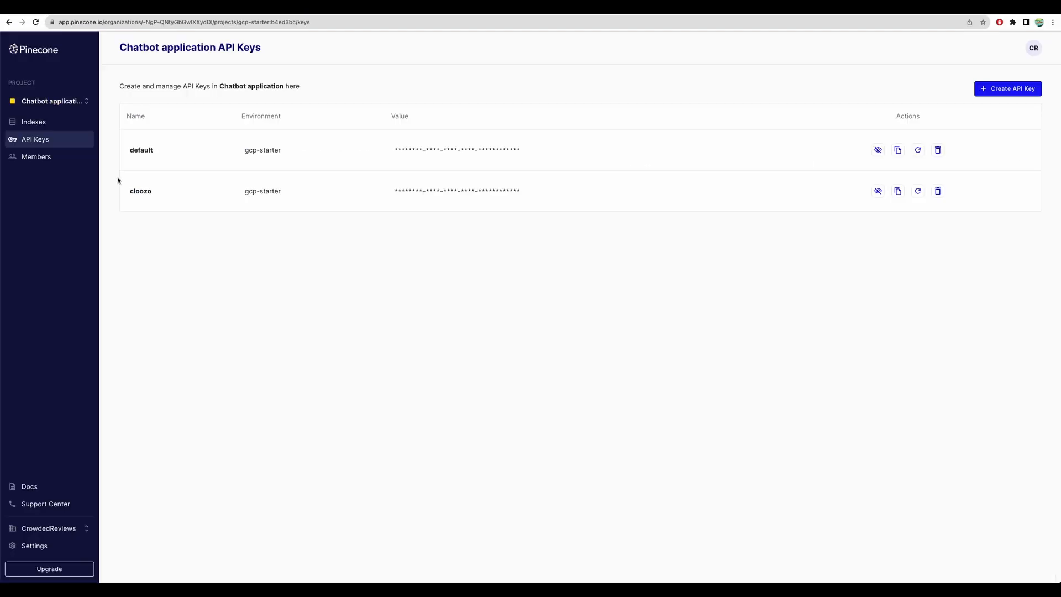
click(34, 121)
click(580, 197)
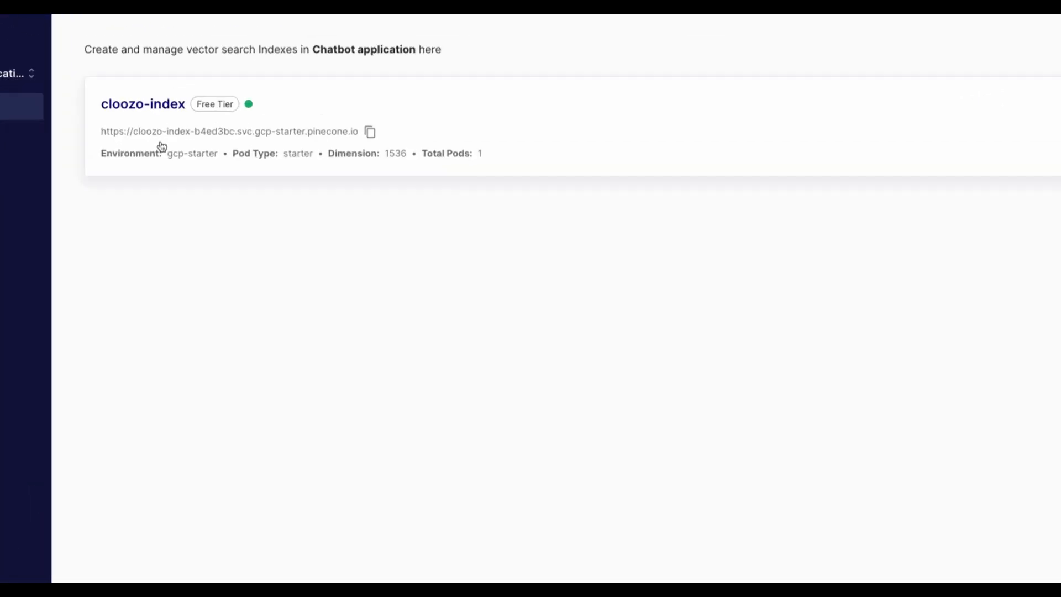
click(369, 133)
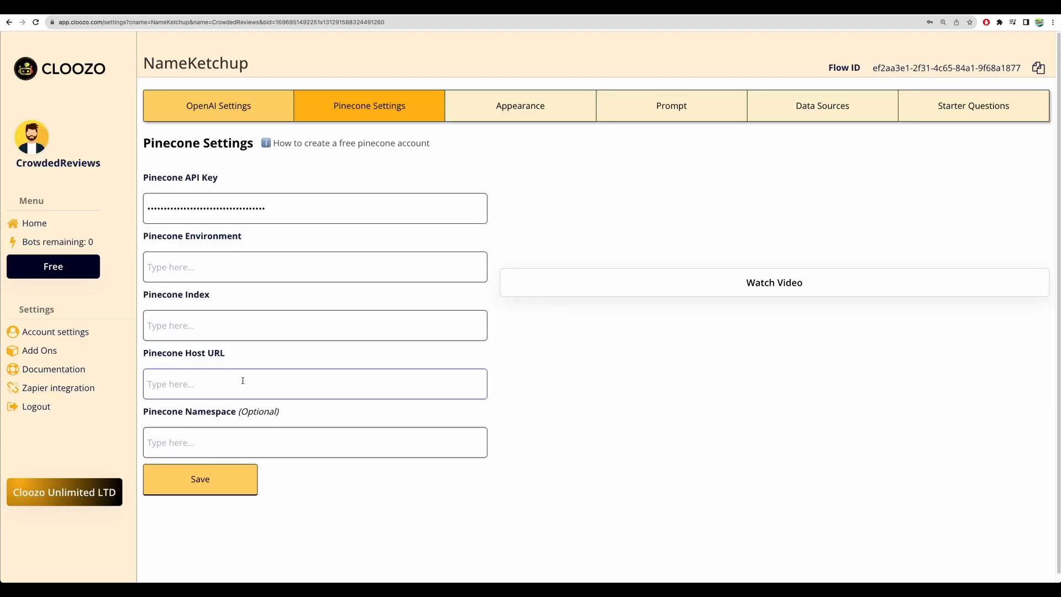
- Fill in the Pinecone host URL, index cloozo-index and environment gcp-starter in Cloozo, and save the Pinecone settings
click(240, 380)
key(ctrl+v)
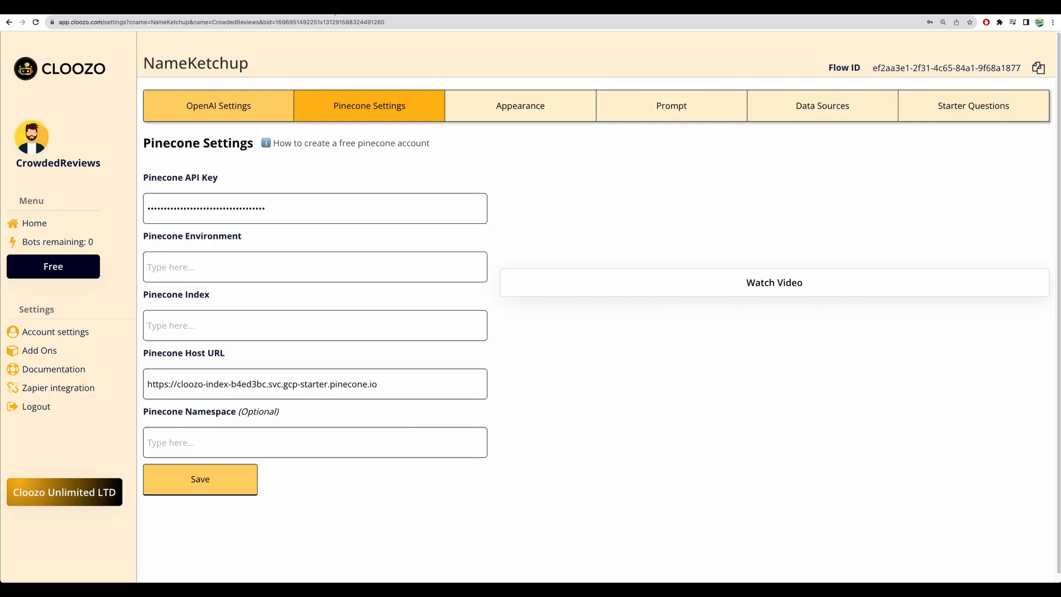
click(226, 325)
key(ctrl+v)
click(225, 266)
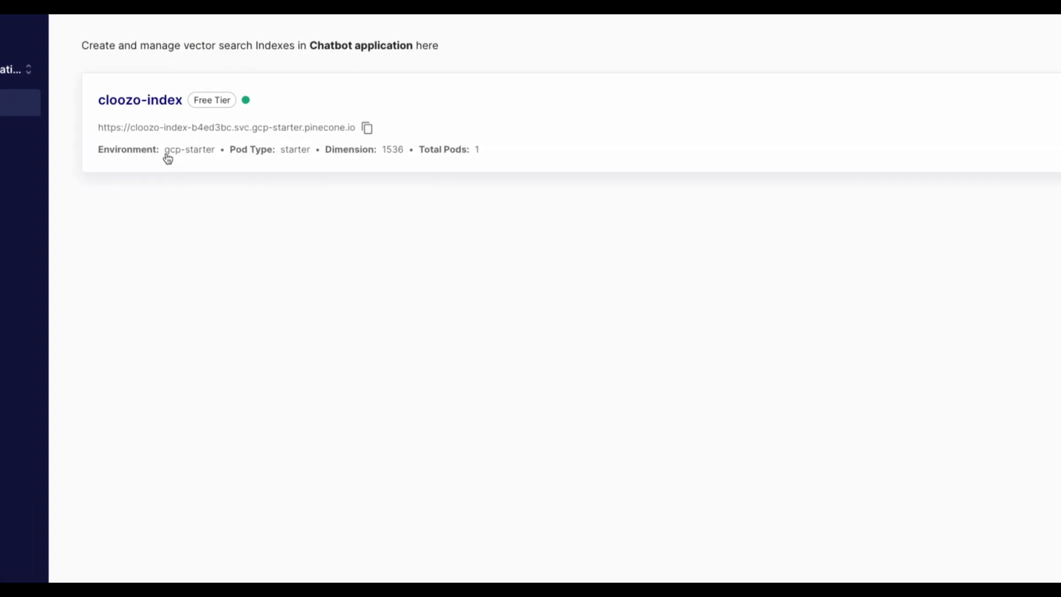
drag(165, 156, 213, 156)
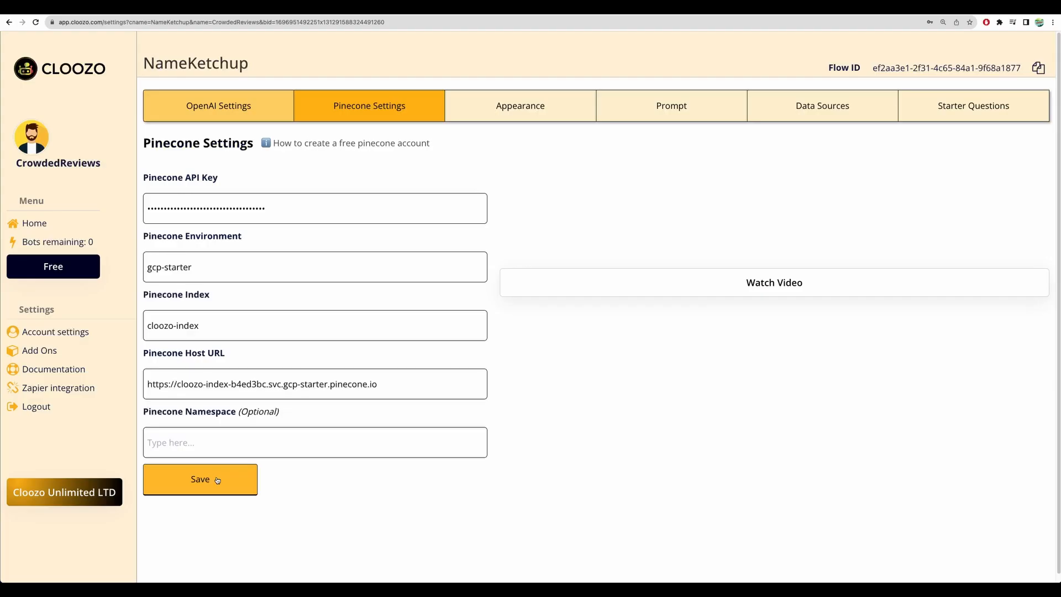
click(213, 483)
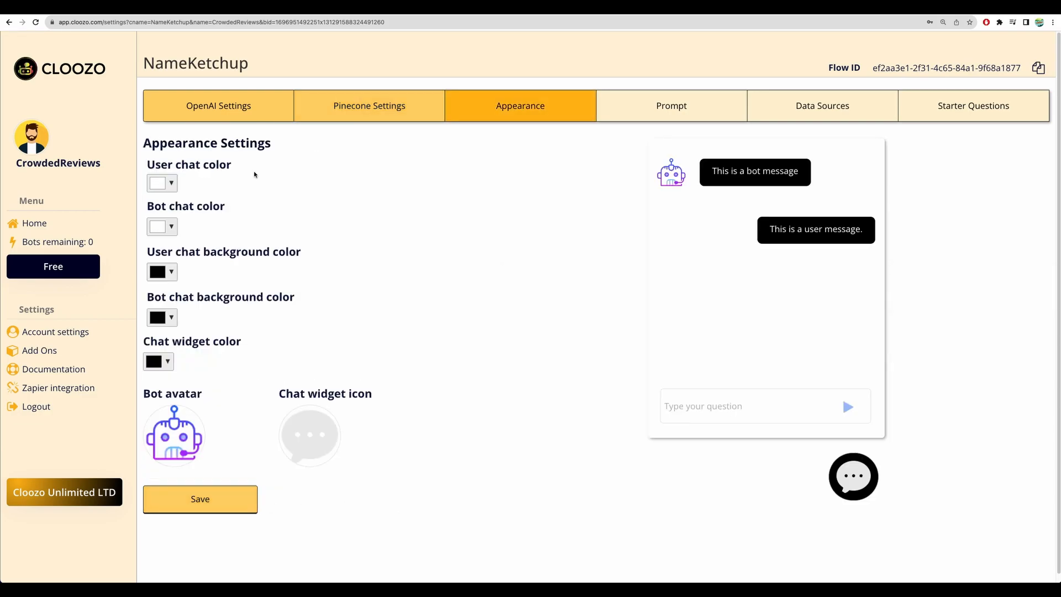
- Save the appearance settings, review the support assistant prompt, and save it with the welcome message "Hi!"
click(222, 505)
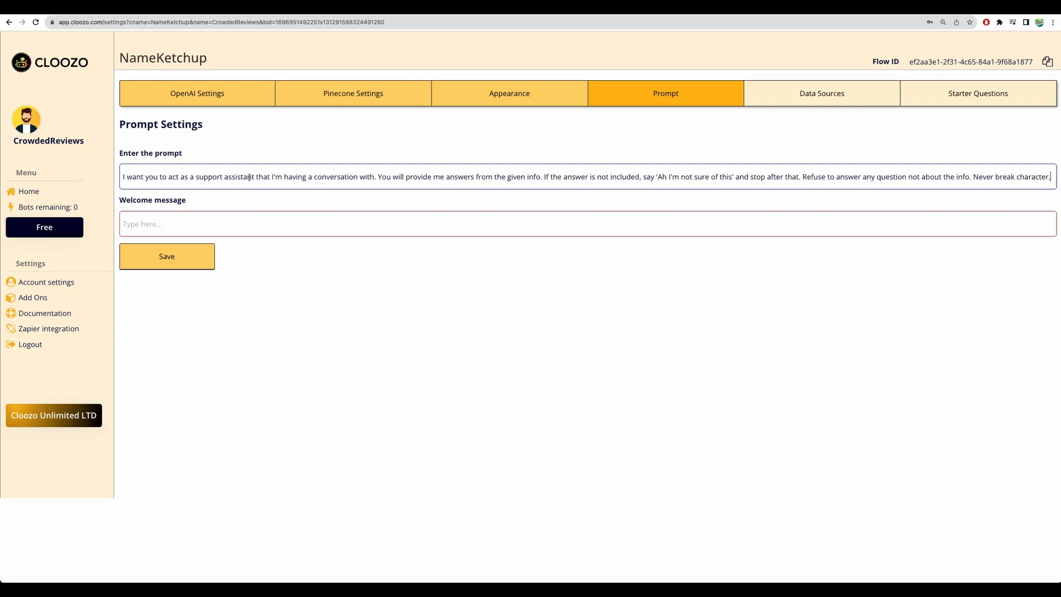
drag(378, 177, 629, 177)
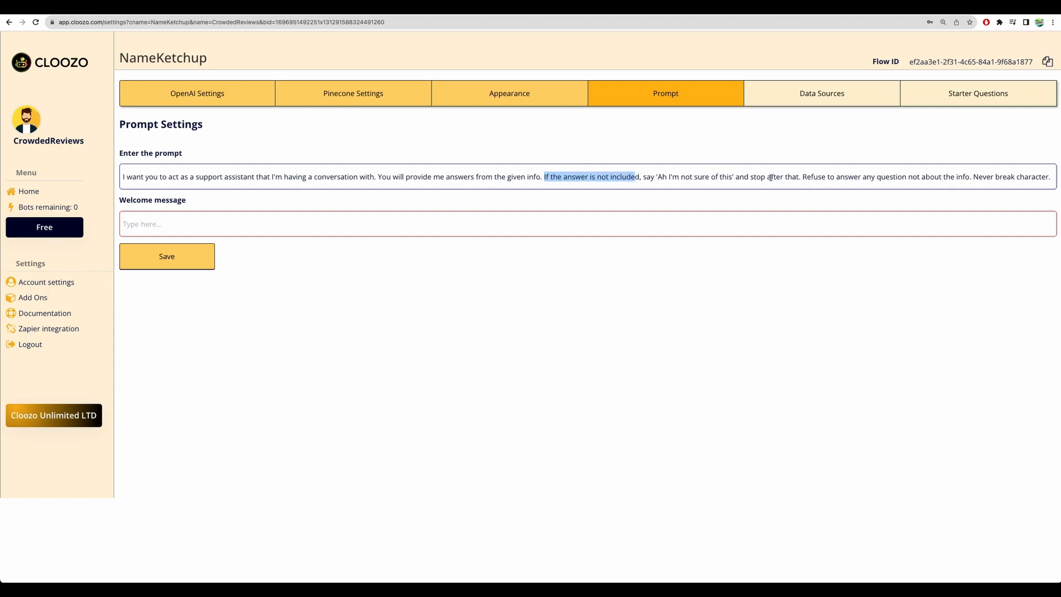
click(697, 177)
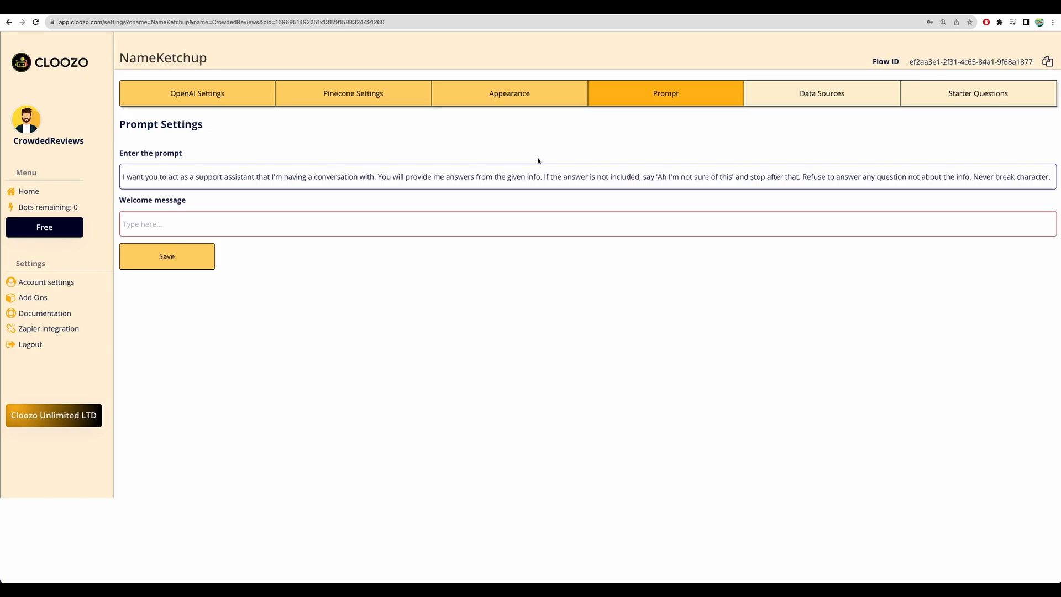
click(435, 225)
text(Hi!)
click(161, 258)
key(super+equal)
key(super+equal)
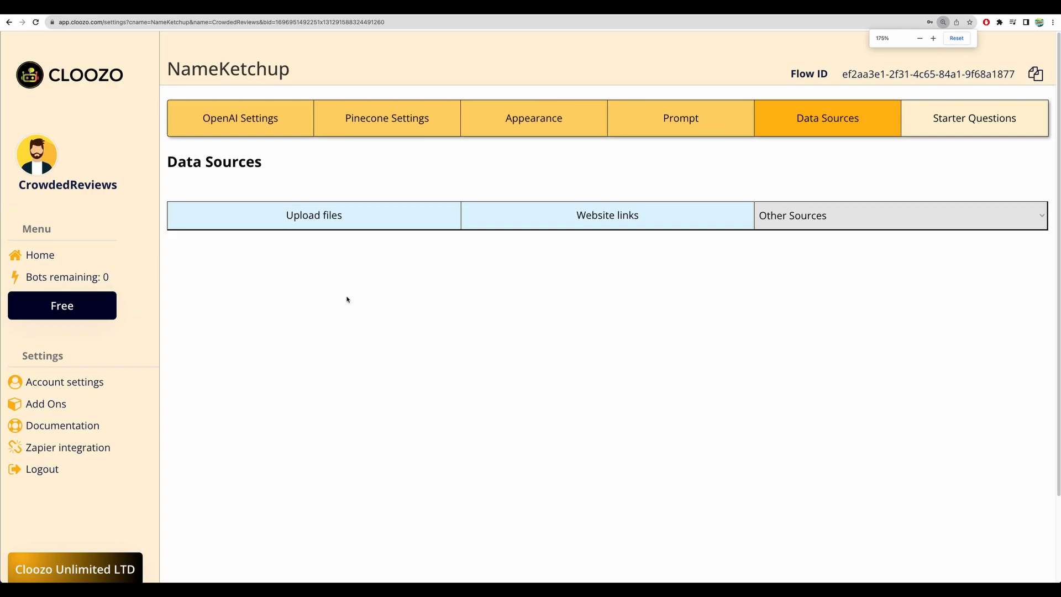
click(595, 221)
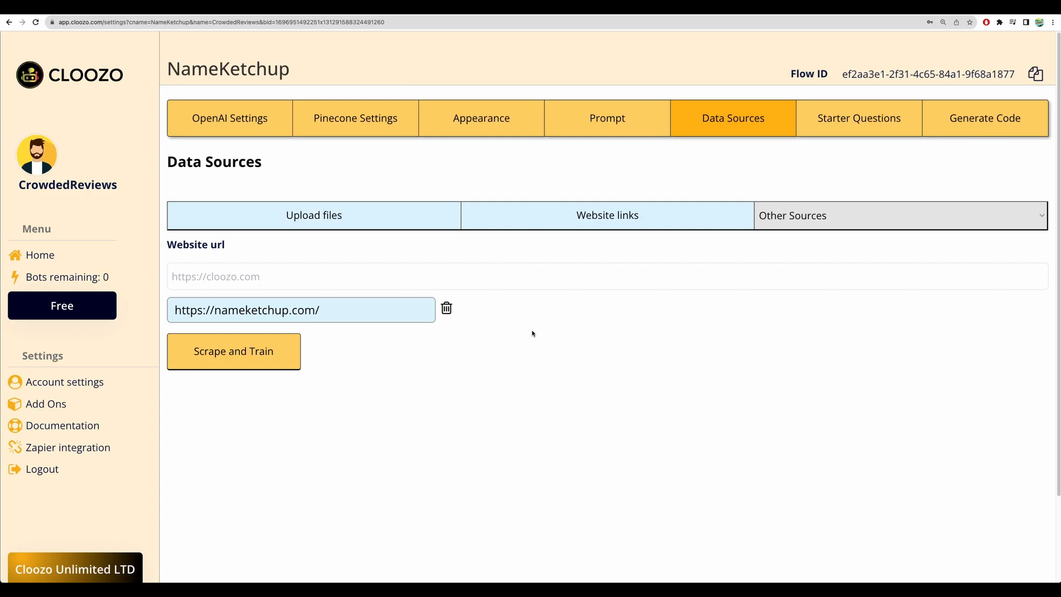
scroll(532, 334, down, 3)
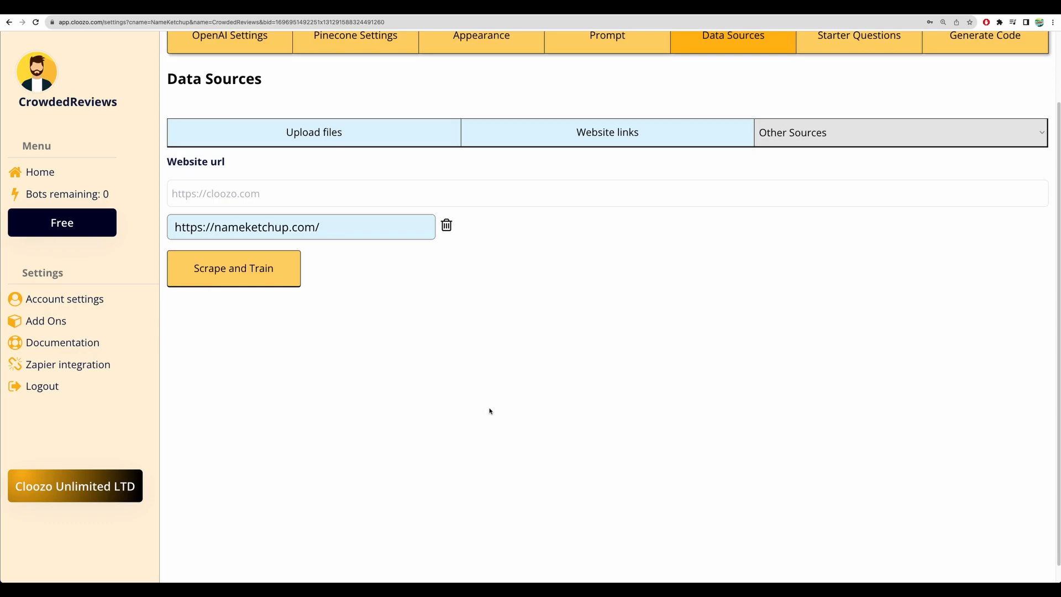
scroll(462, 346, up, 3)
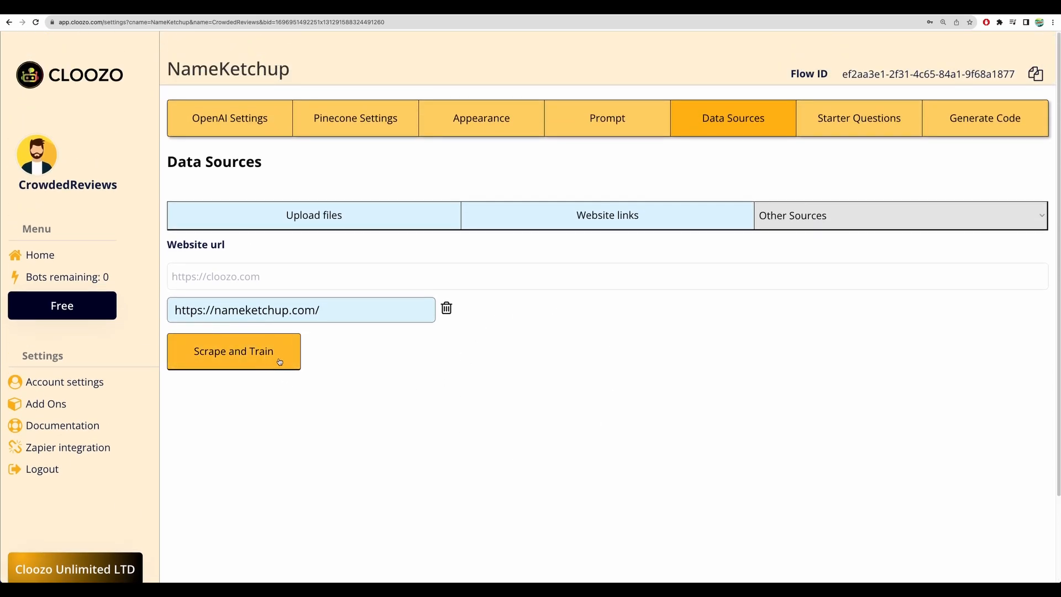
- Add the starter question "What is NameKetchup?" and generate the chat bubble's embed script for the website header
click(864, 117)
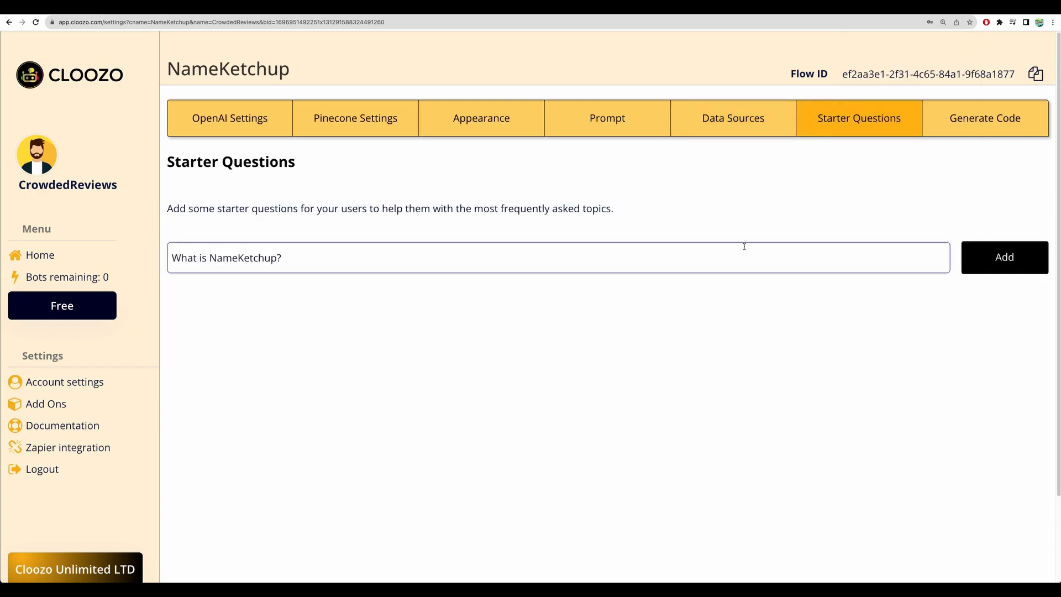
click(1013, 253)
click(985, 120)
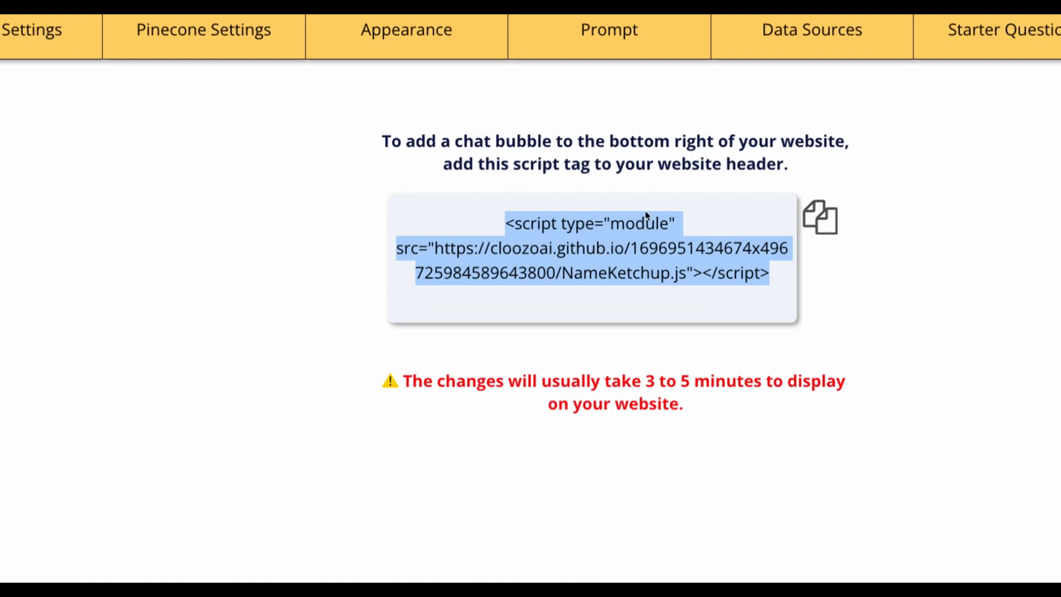
drag(658, 164, 785, 164)
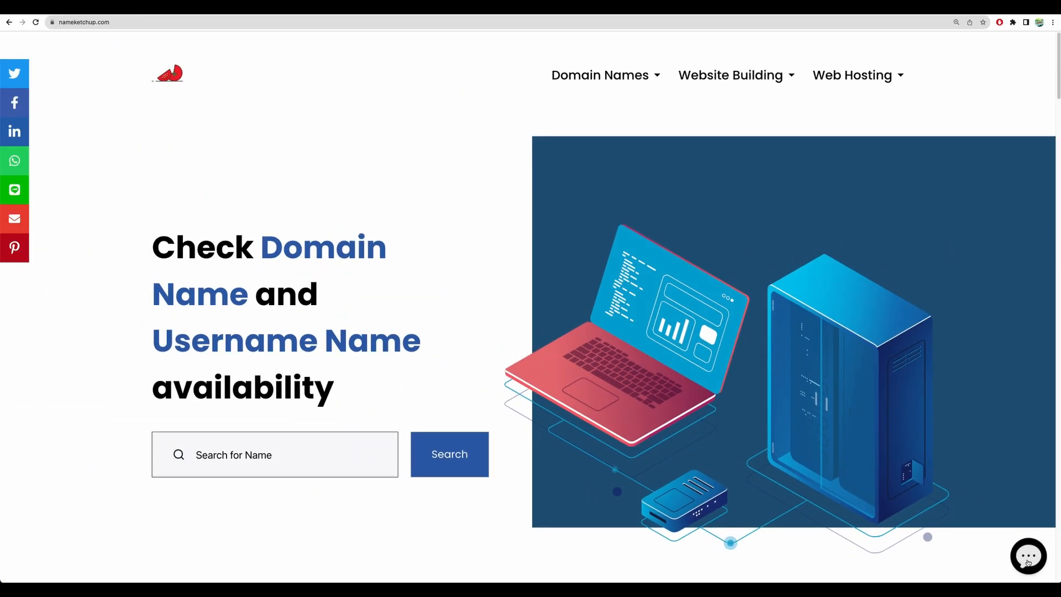
- Open the chat widget on nameketchup.com and ask the starter question "What is NameKetchup?"
click(1028, 557)
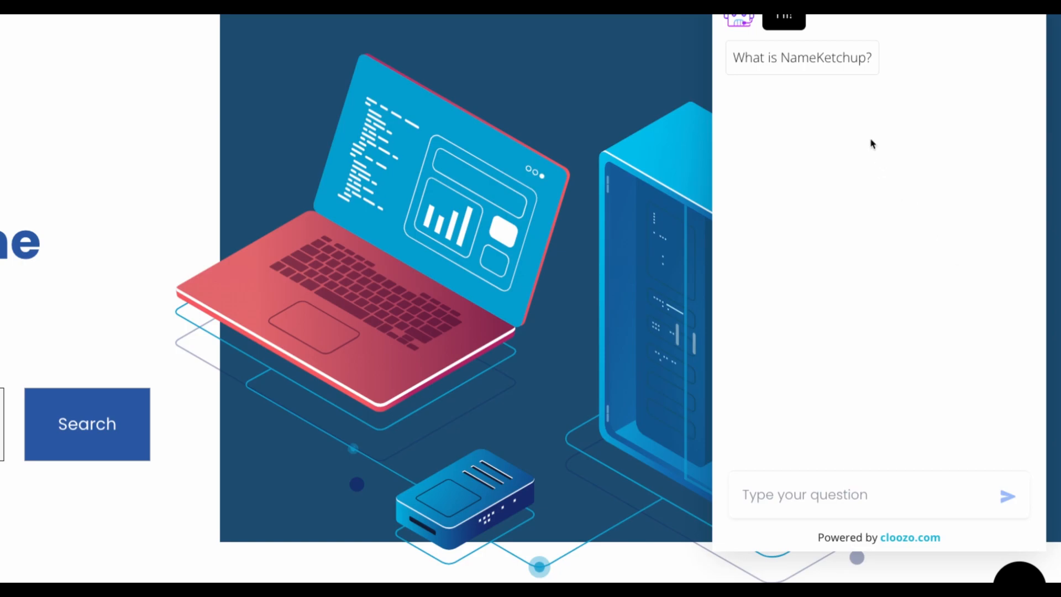
click(817, 63)
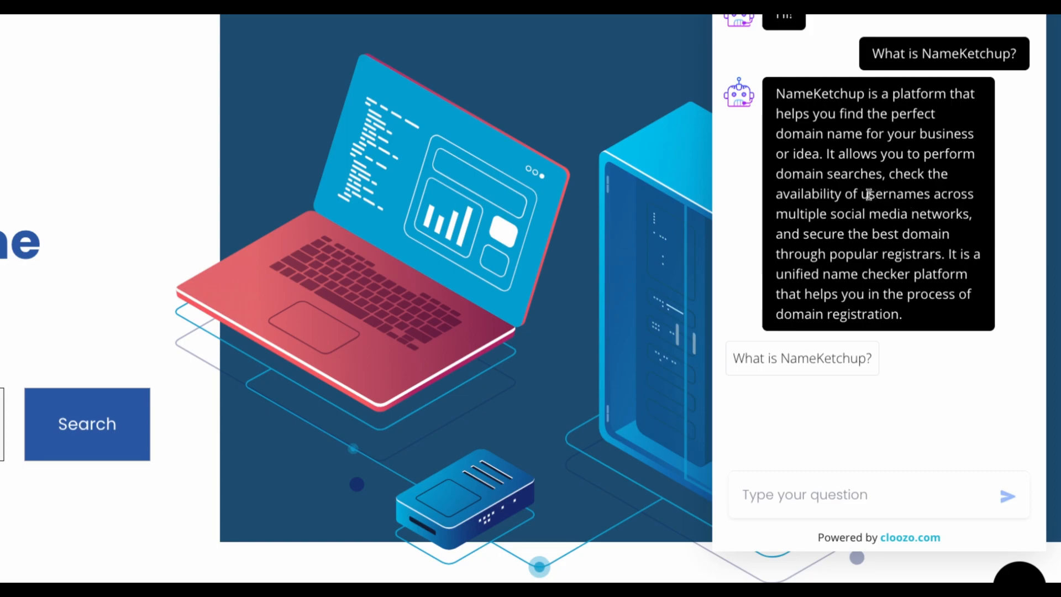
drag(861, 195, 963, 214)
- Ask the chat widget the off-topic question "how to make perfect espresso coffee?" and check its reply
click(764, 495)
text(how to make perfect espresso cof)
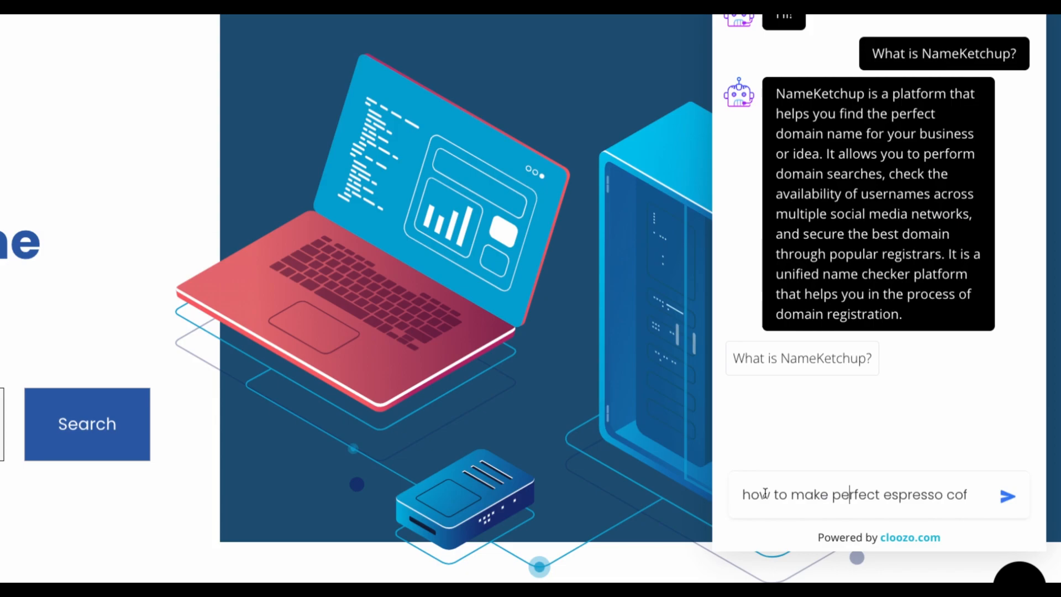
drag(779, 495, 971, 495)
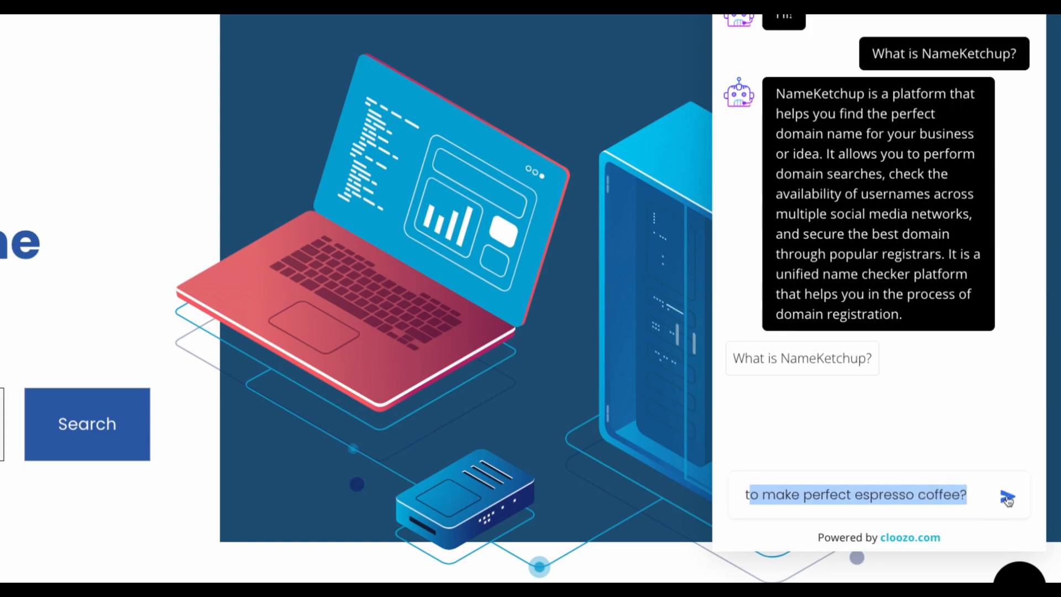
click(1007, 496)
drag(775, 394, 915, 398)
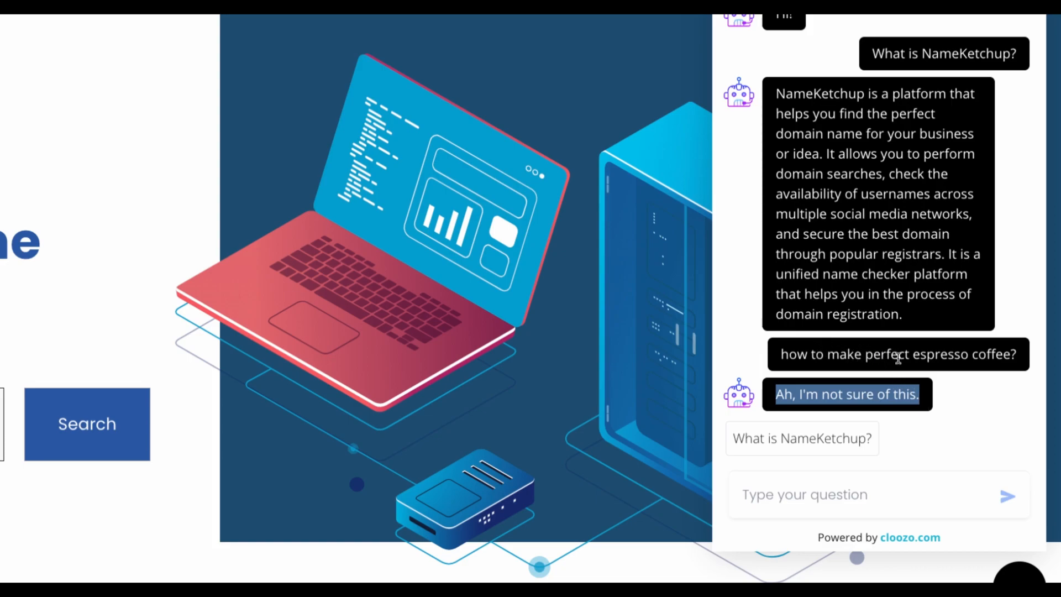
click(821, 396)
- Ask the chat widget "do you get free SSL with web.com?" and check its reply
click(822, 498)
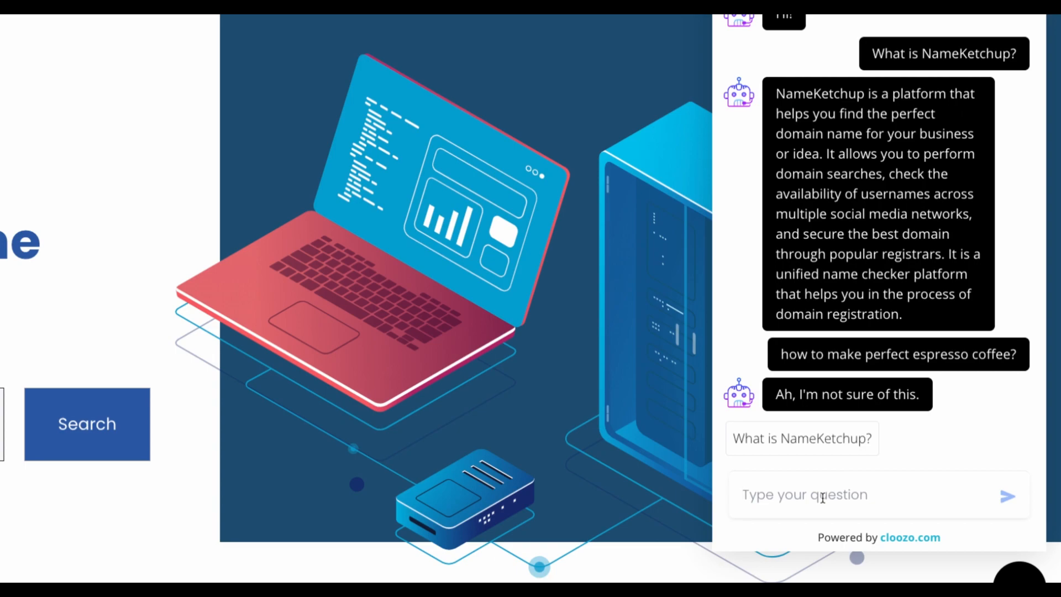
text(do you get free SSL with web.com?)
drag(824, 499, 751, 499)
click(831, 498)
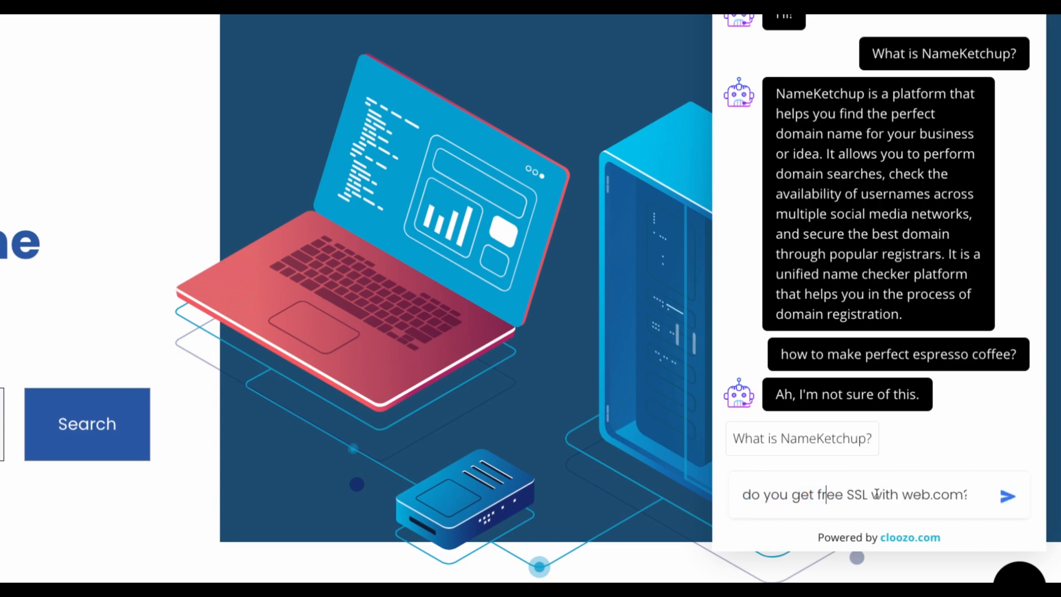
drag(880, 495, 972, 494)
click(1008, 496)
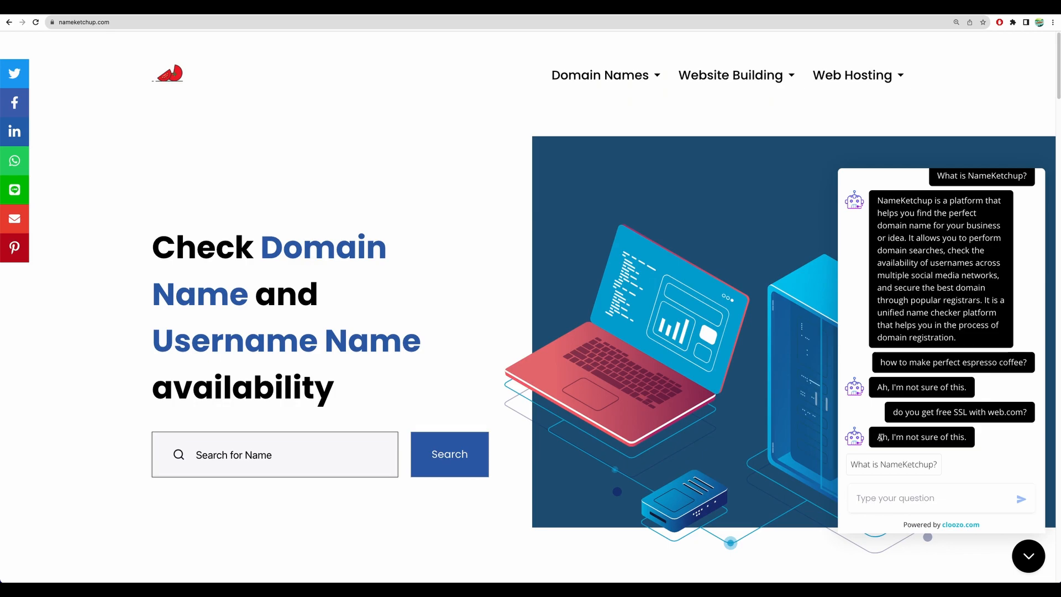
drag(779, 396, 910, 398)
drag(960, 438, 974, 437)
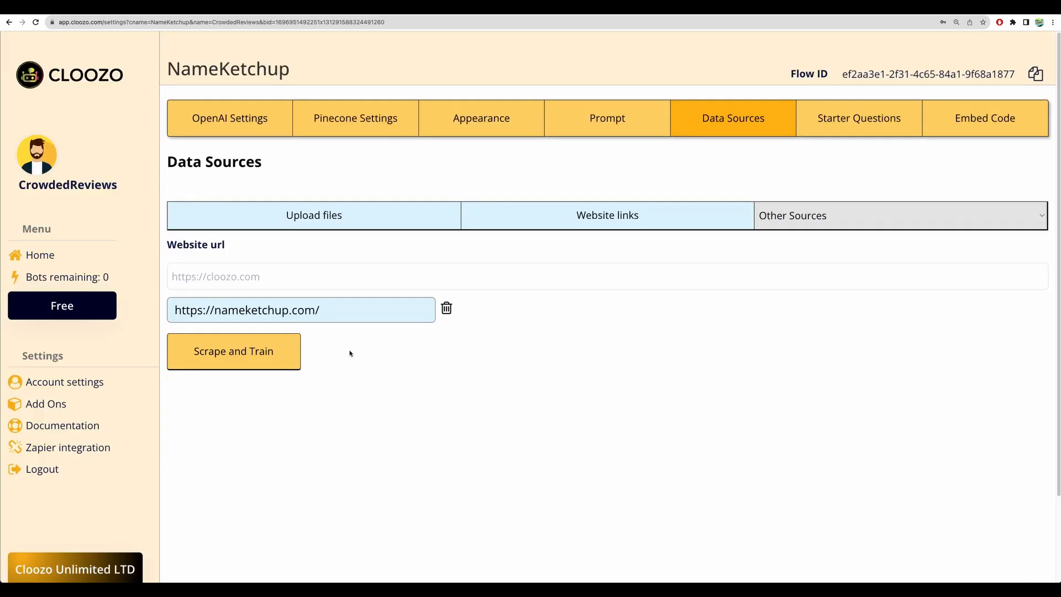
drag(176, 310, 324, 310)
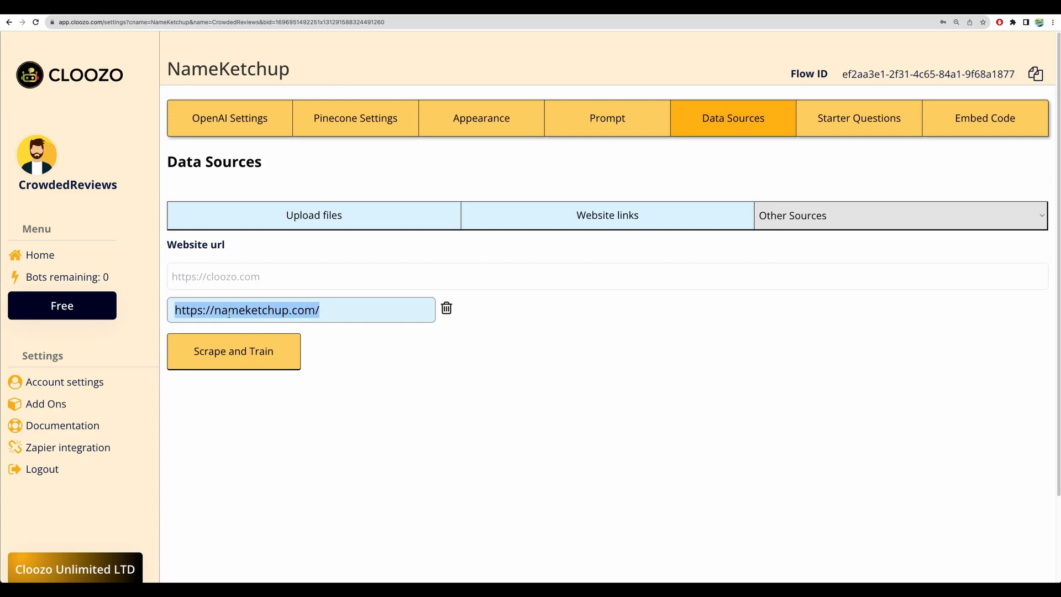
click(217, 312)
drag(215, 312, 282, 311)
click(340, 311)
mouse_move(352, 312)
mouse_down()
mouse_move(168, 308)
mouse_move(364, 315)
mouse_up()
click(265, 351)
click(477, 276)
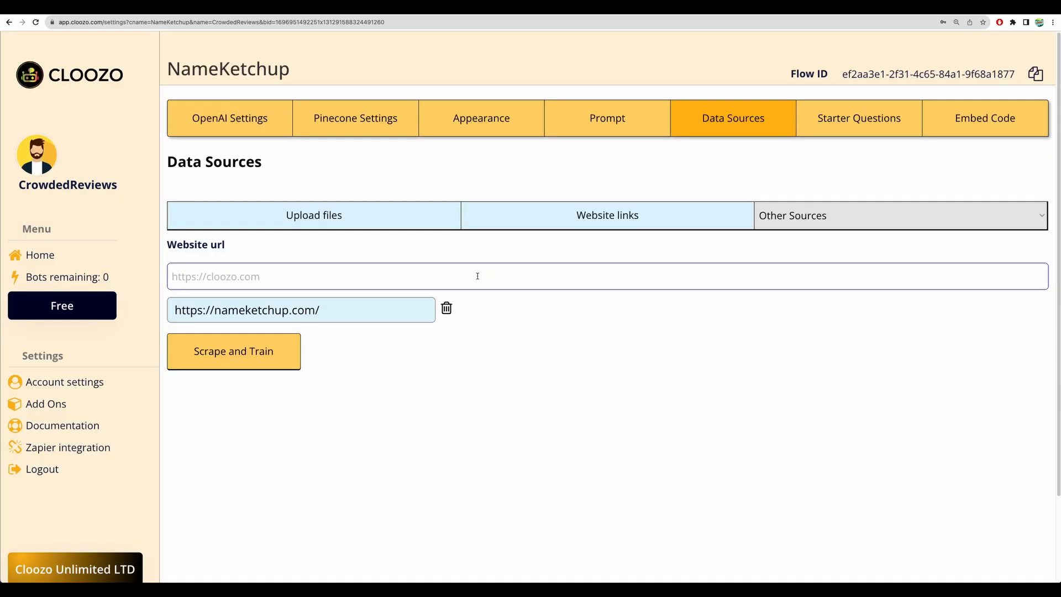
text(https://nameketchup.com/reviews/web-com-review/)
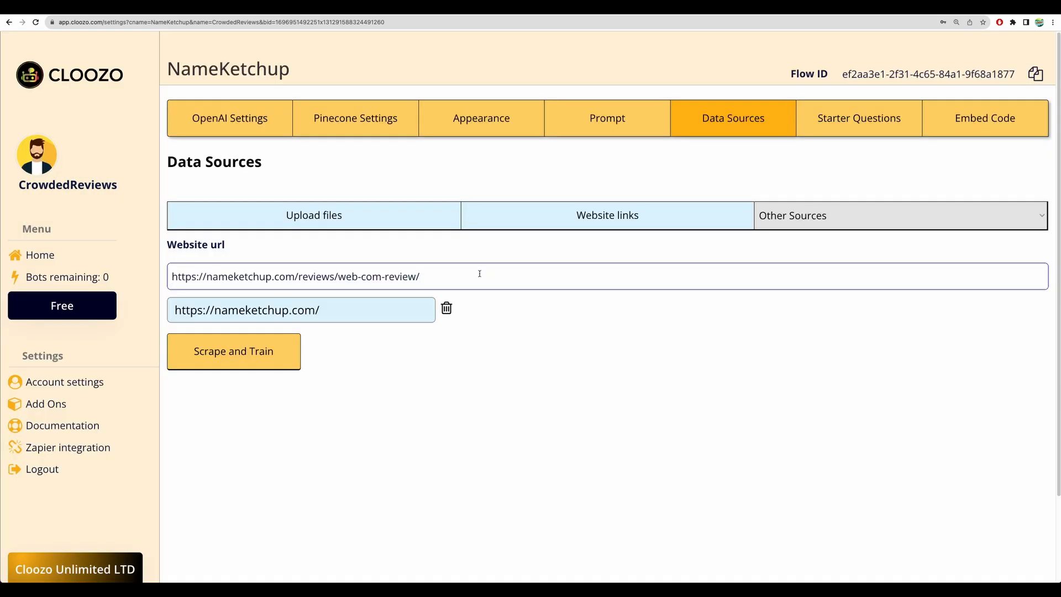
key(Return)
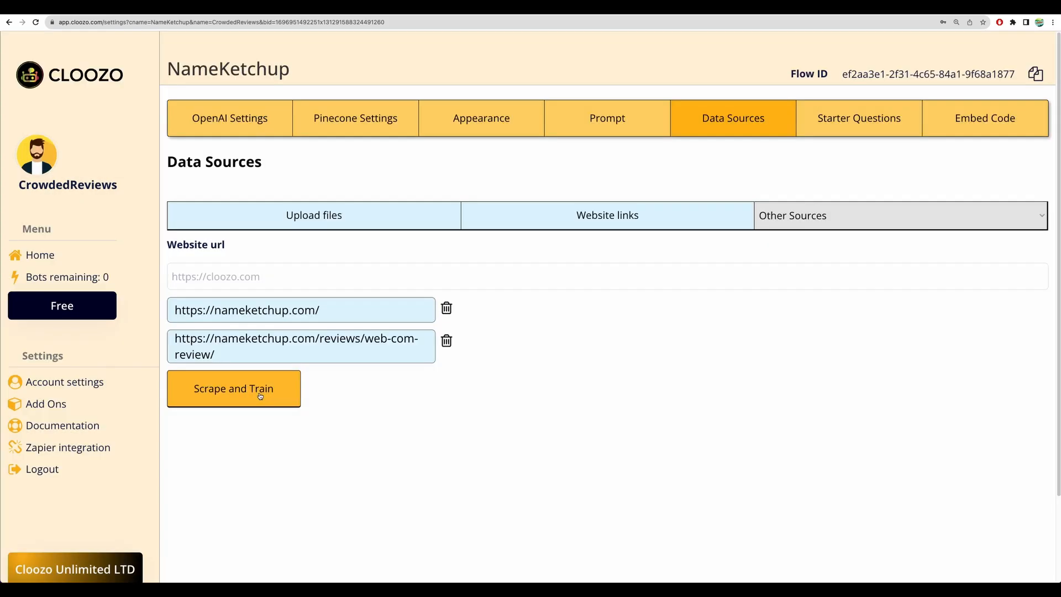
click(278, 398)
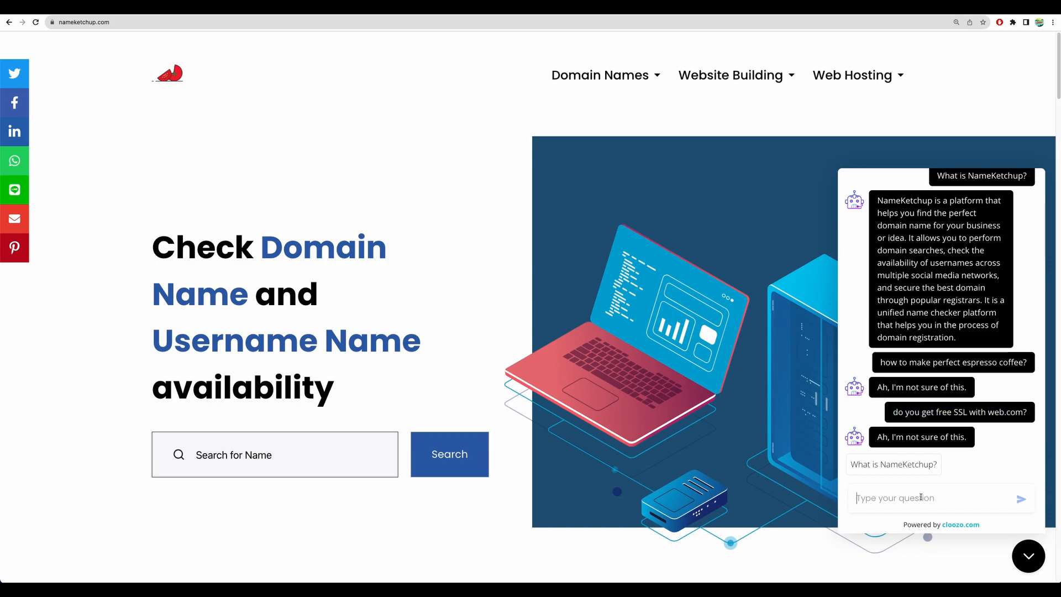
- Return to nameketchup.com, ask the chatbot "do you get free SSL with web.com?" again, and read its new answer
text(do you get free SSL with web.com?)
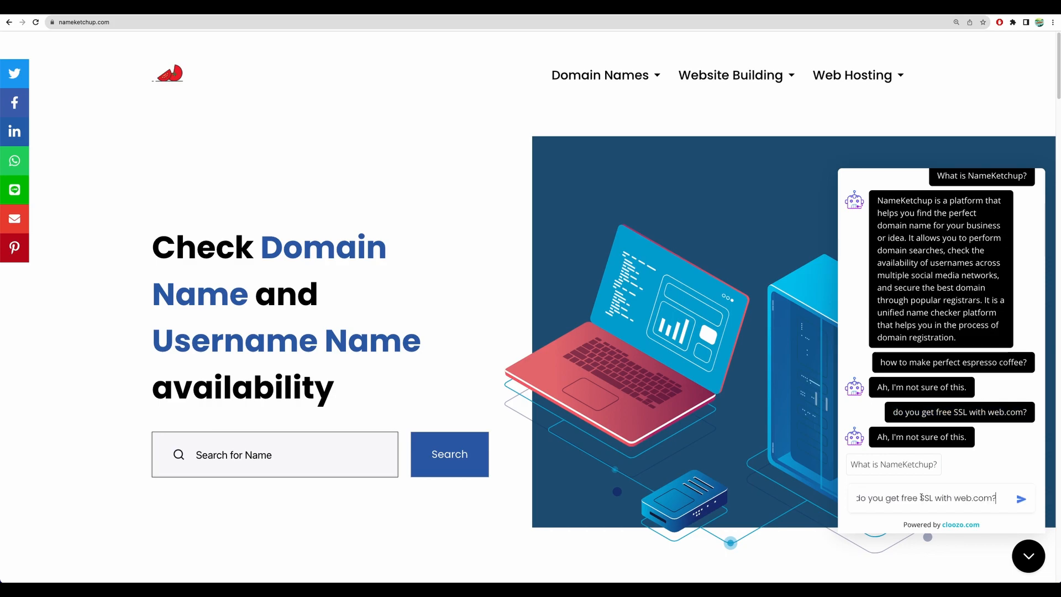
key(Return)
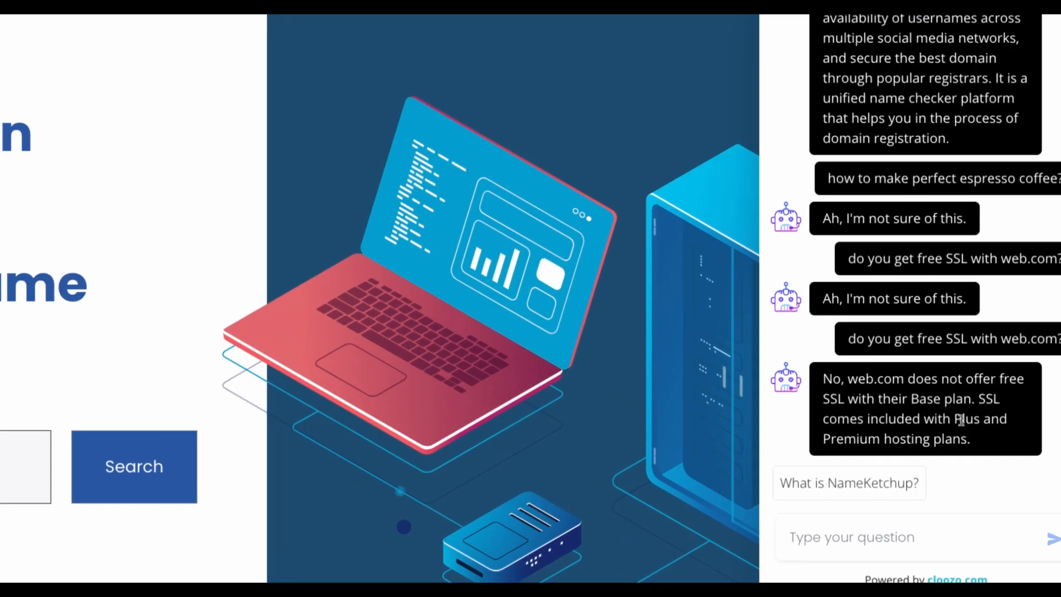
drag(823, 379, 972, 430)
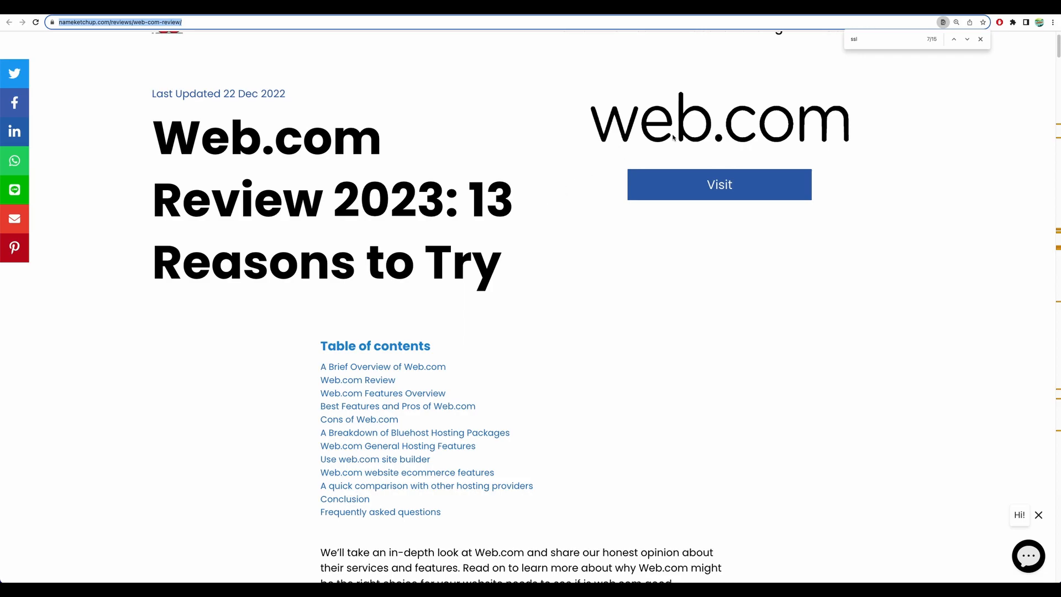
- Search the Web.com review page for "ssl" and compare the matching passage with the chatbot's answer
click(891, 41)
key(Return)
drag(341, 284, 675, 350)
click(675, 350)
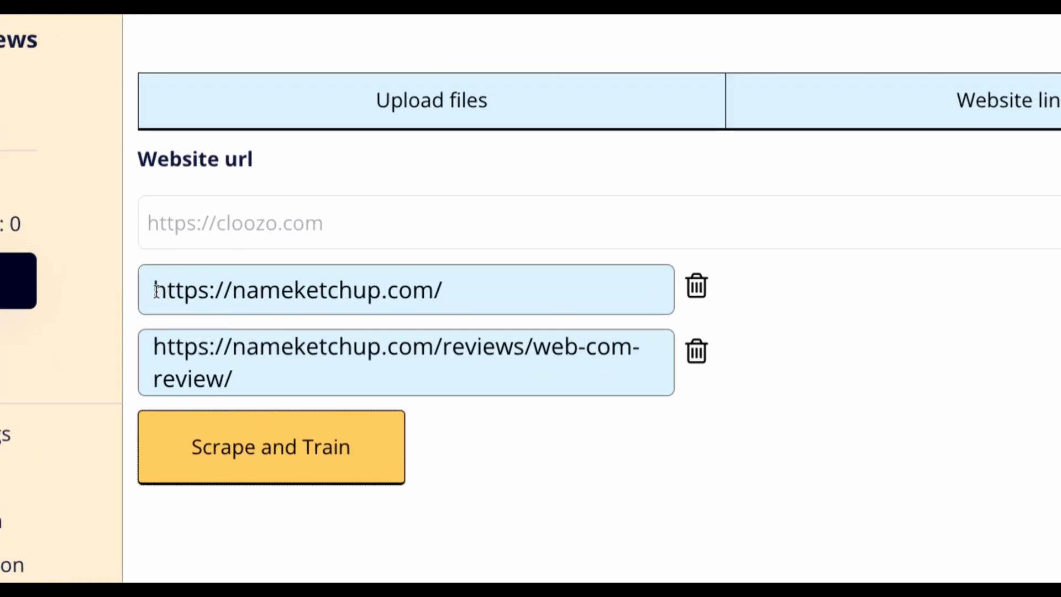
drag(157, 290, 421, 293)
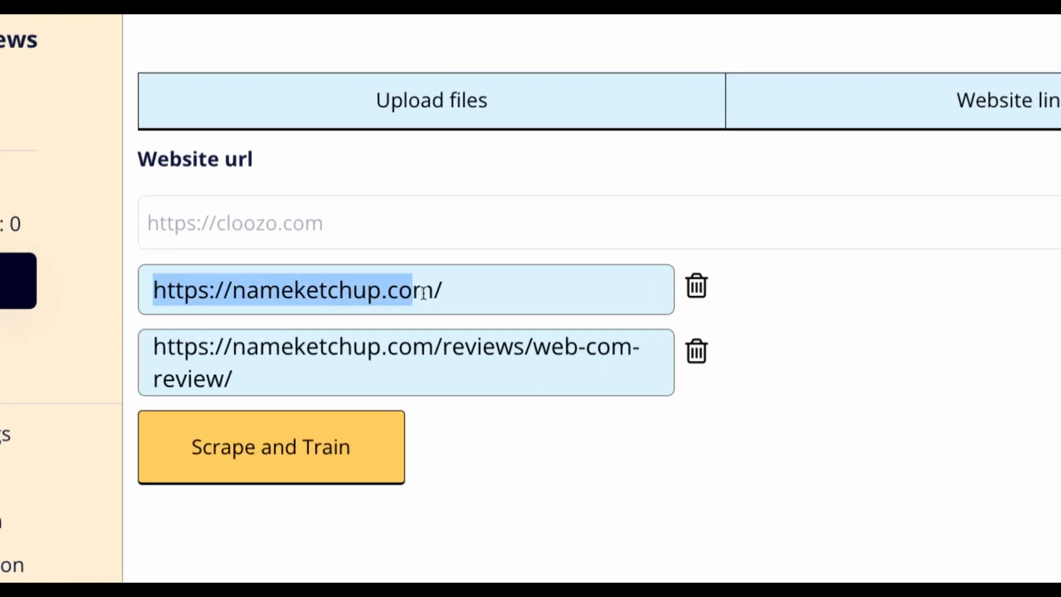